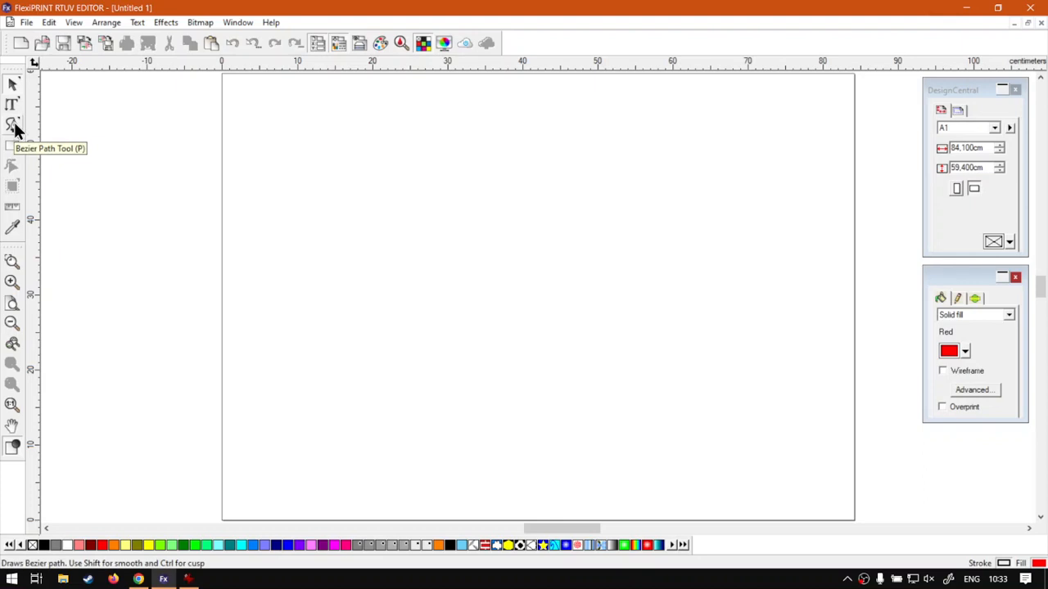
# Draw a nearly horizontal straight line about 52.7 cm long across the upper part of the page with the Bezier Path tool
pyautogui.click(13, 125)
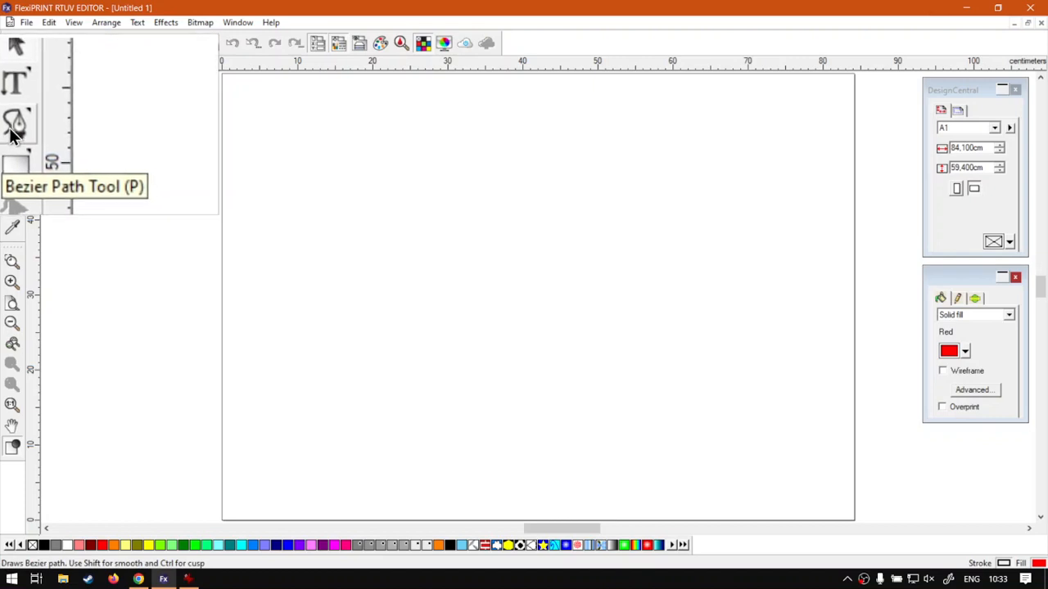
pyautogui.click(10, 129)
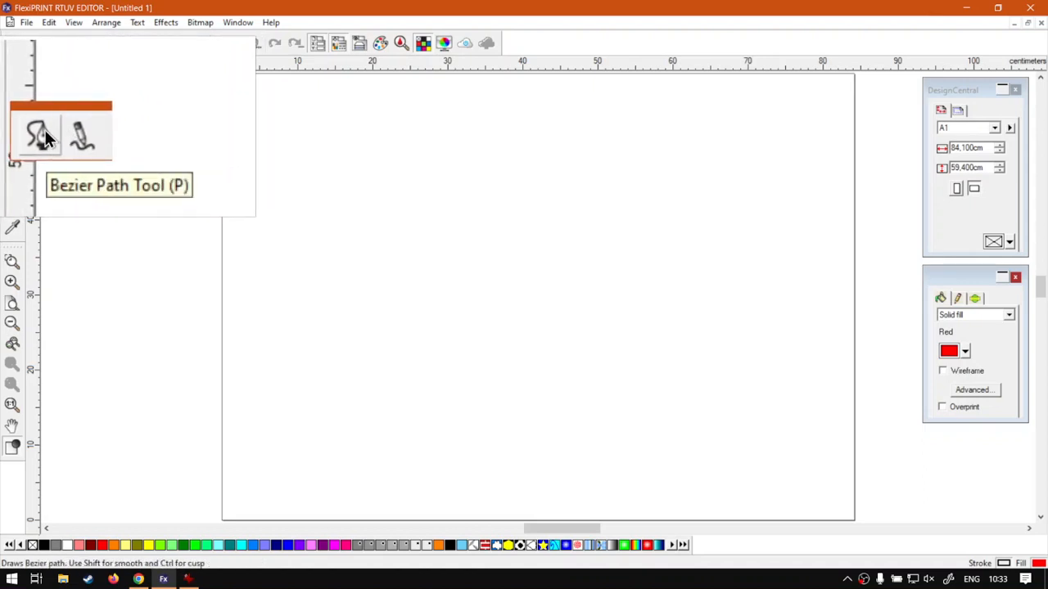
pyautogui.click(39, 135)
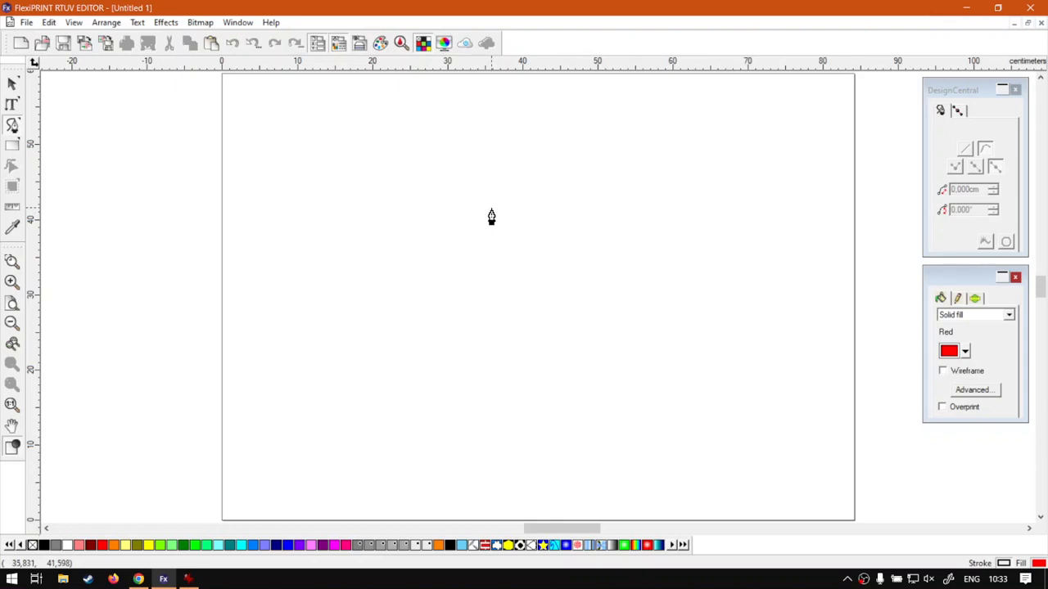
pyautogui.click(340, 136)
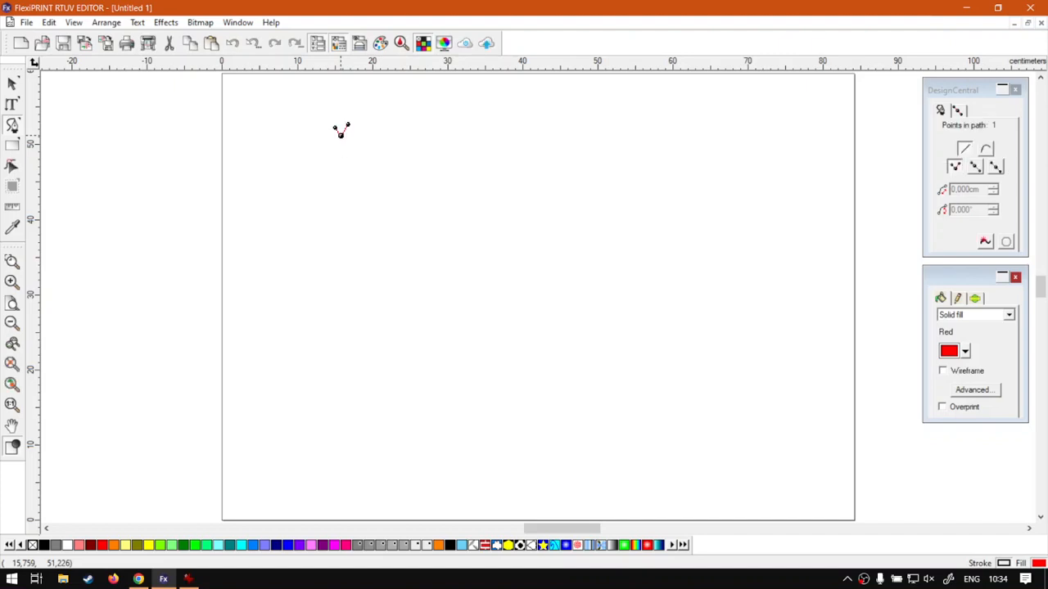
pyautogui.click(736, 138)
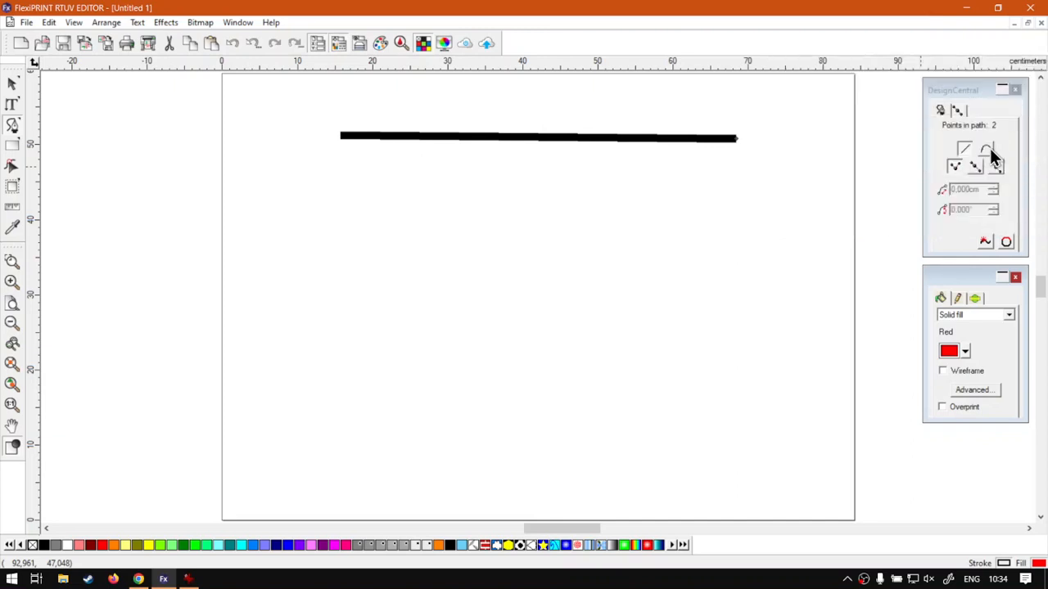
pyautogui.click(342, 229)
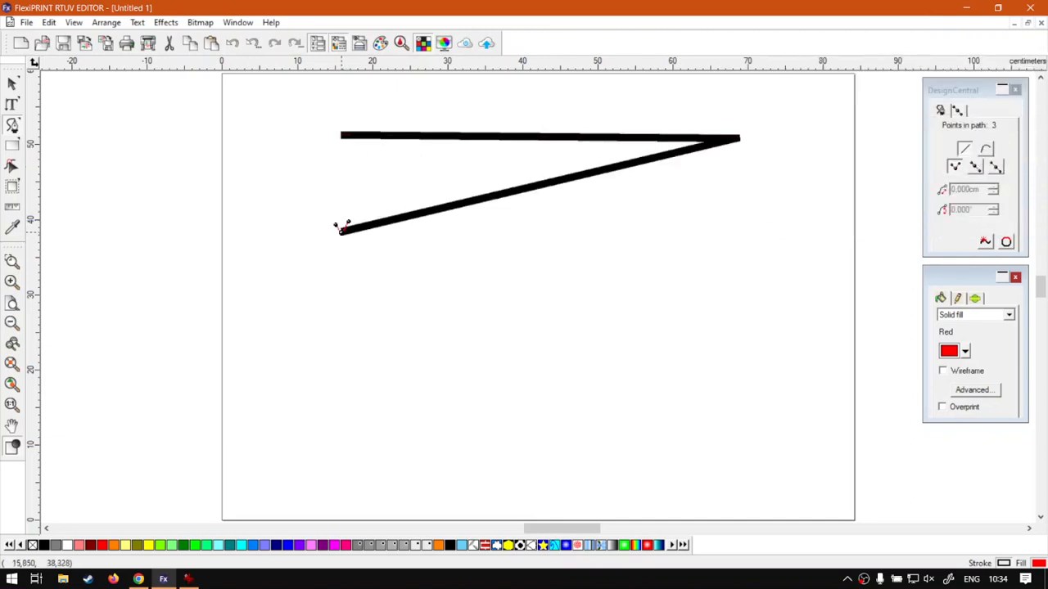
pyautogui.hotkey('ctrl', 'z')
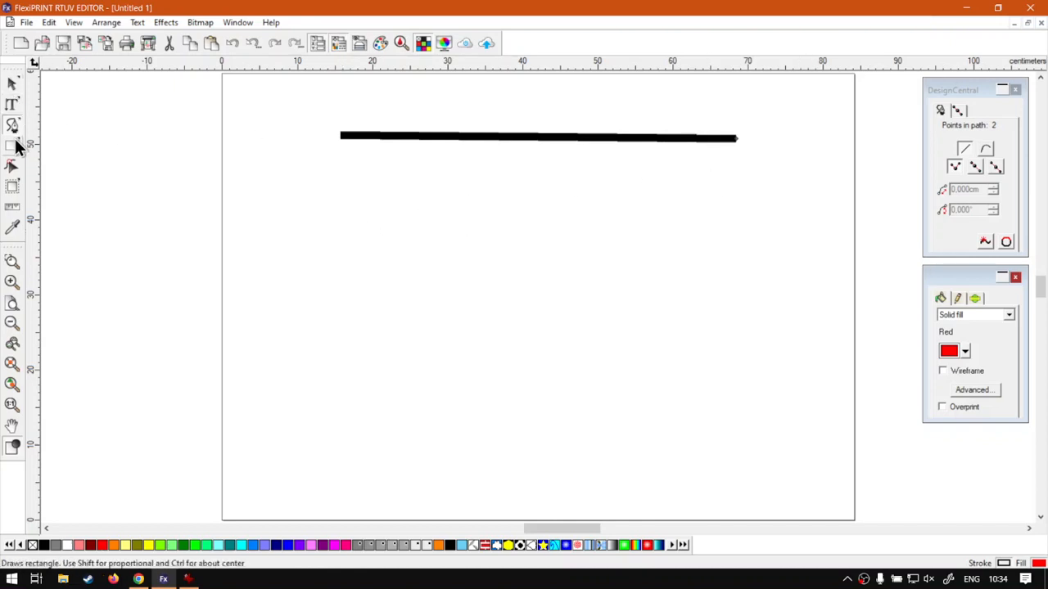
pyautogui.click(11, 85)
pyautogui.click(453, 136)
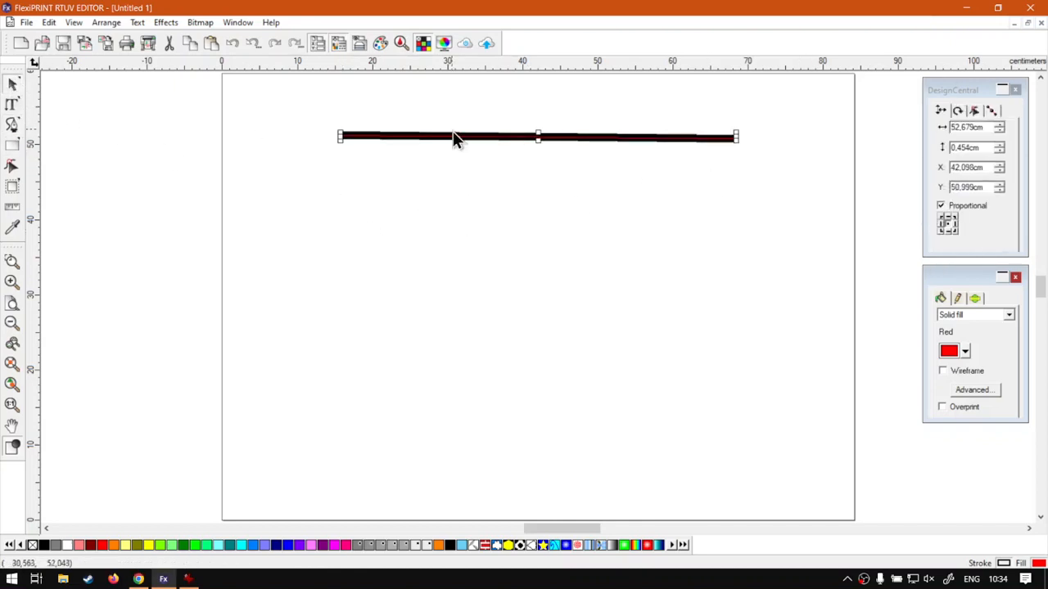
# Draw an S-shaped Bezier curve with three points, about 52 cm wide and 8.9 cm high, below the straight line
pyautogui.click(12, 127)
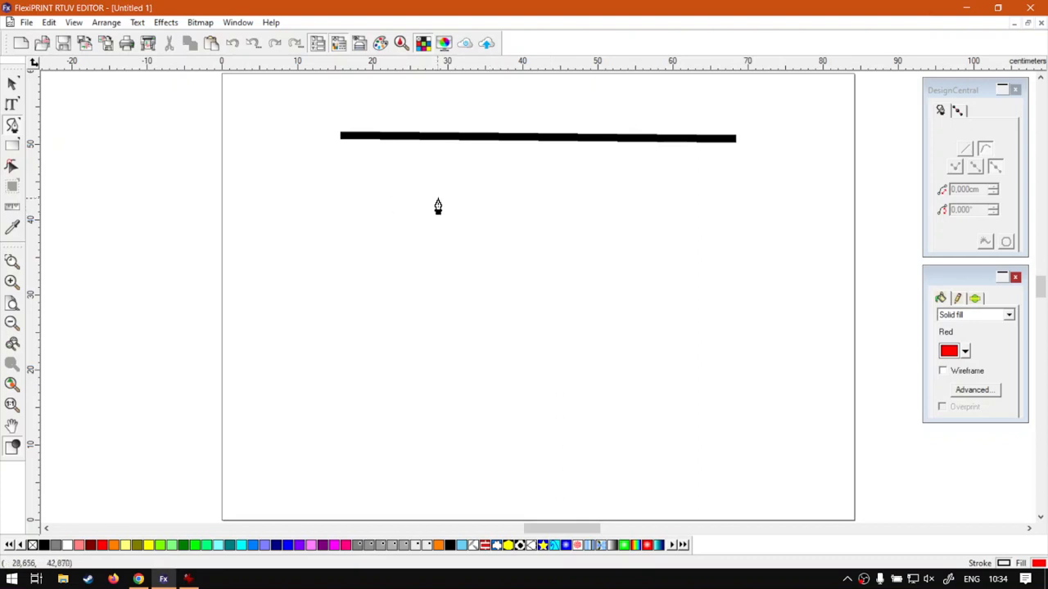
pyautogui.click(342, 213)
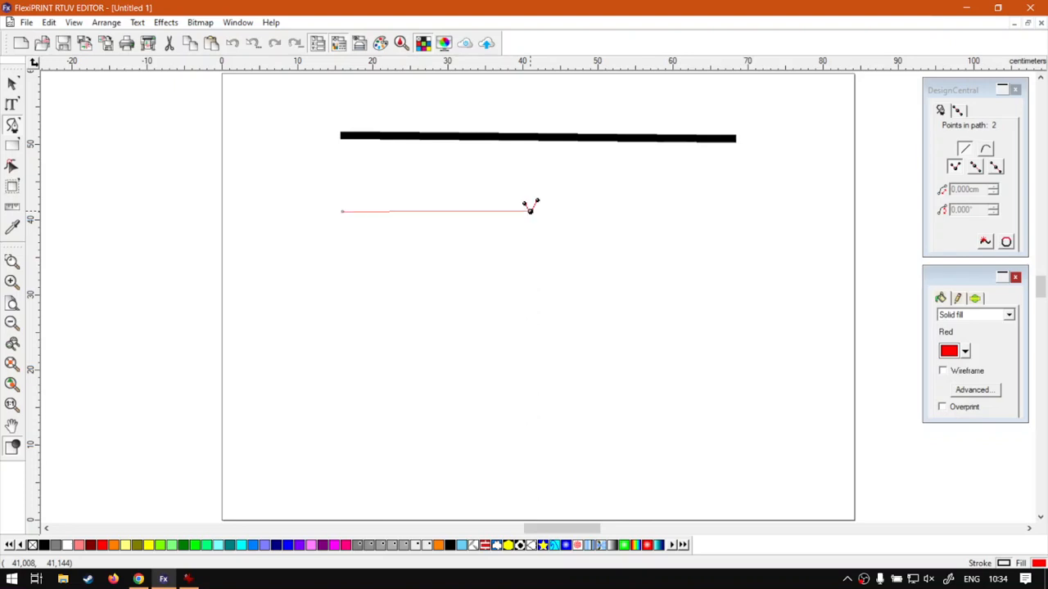
pyautogui.moveTo(530, 212); pyautogui.dragTo(606, 147)
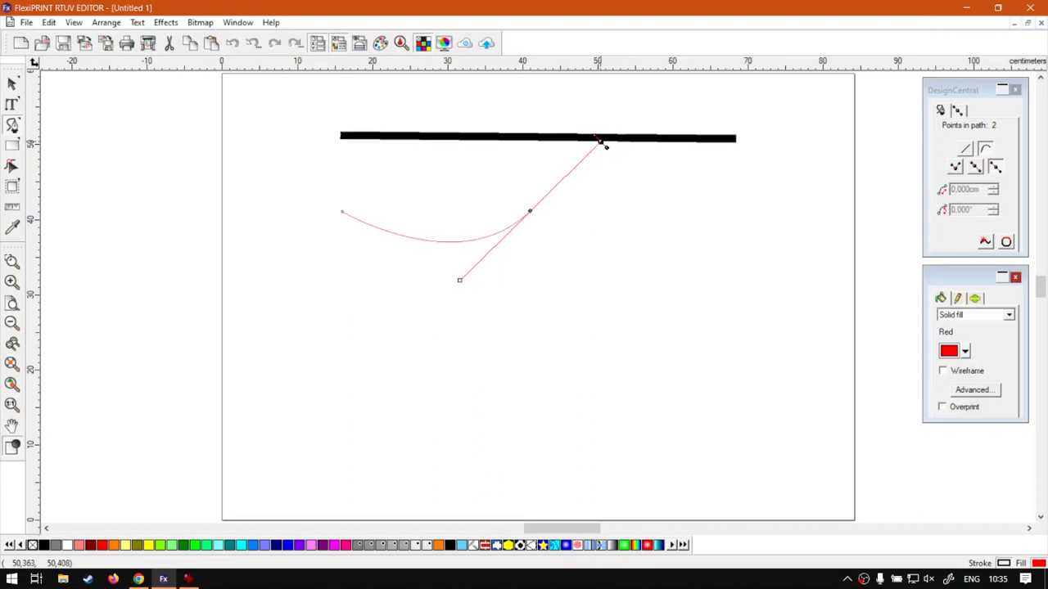
pyautogui.moveTo(606, 147); pyautogui.dragTo(603, 145)
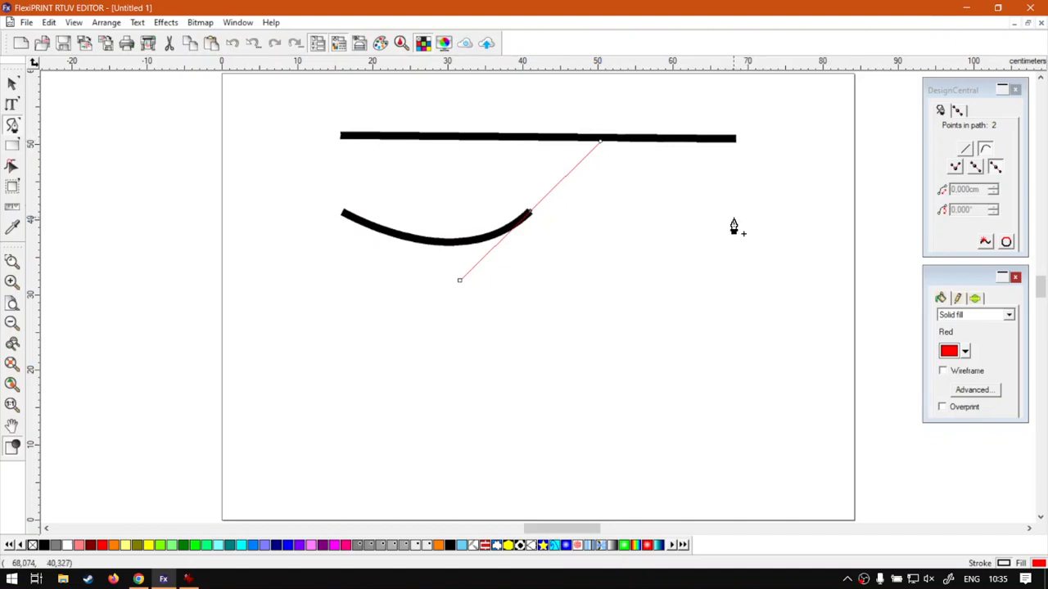
pyautogui.moveTo(733, 220); pyautogui.dragTo(767, 243)
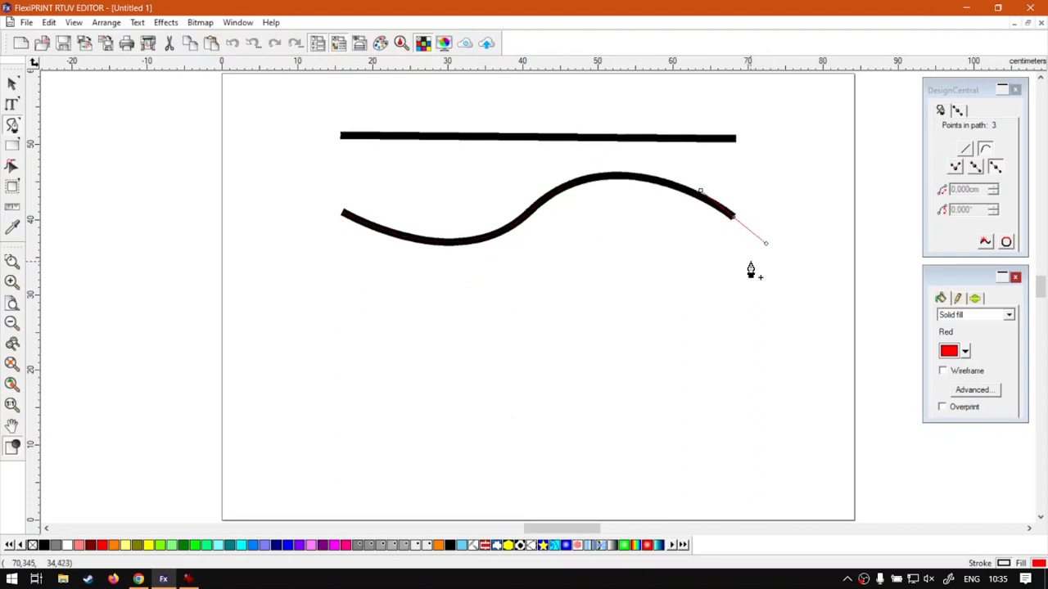
pyautogui.click(12, 83)
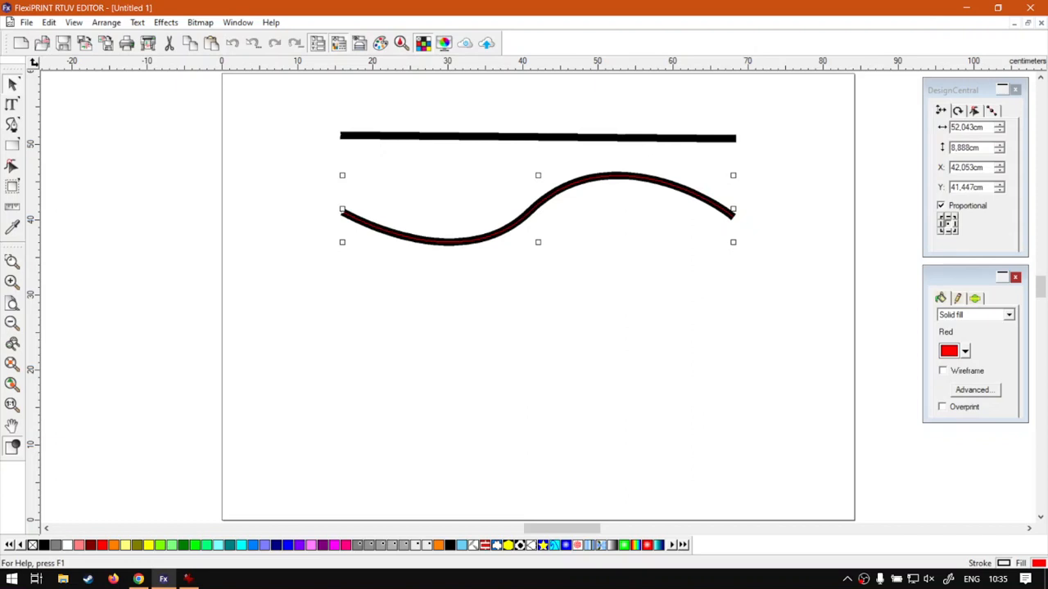
pyautogui.click(642, 272)
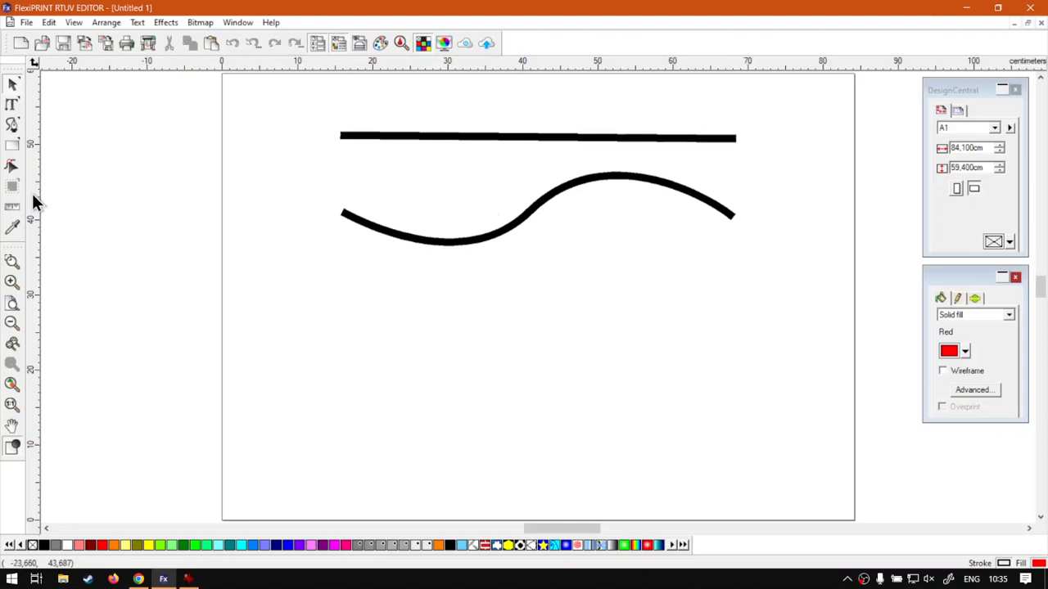
# Draw an open three-sided rectangular Bezier path with straight segments and four corner points below the curve
pyautogui.moveTo(18, 131); pyautogui.dragTo(37, 131)
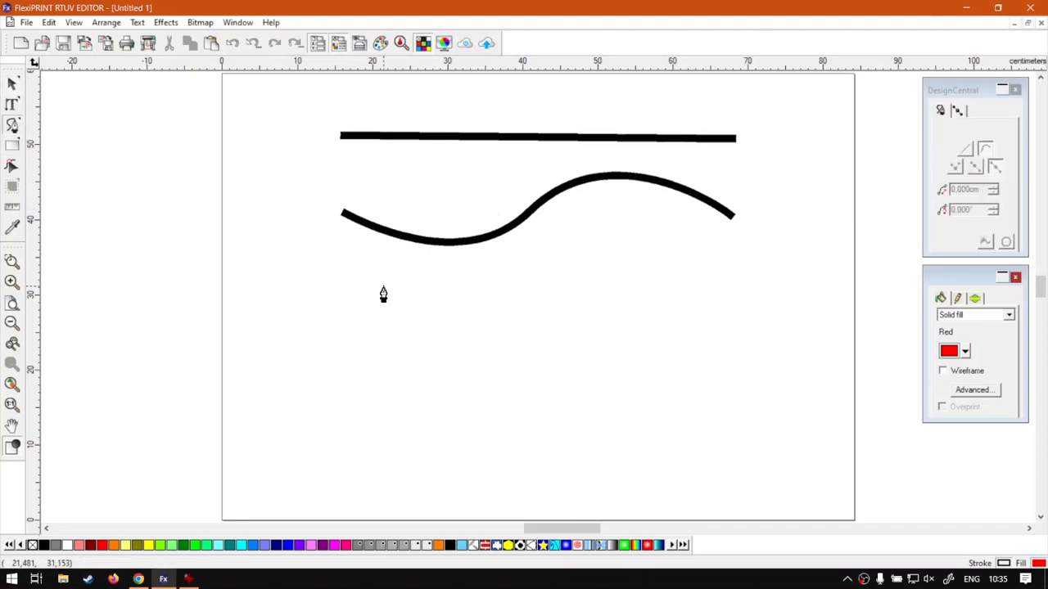
pyautogui.click(345, 328)
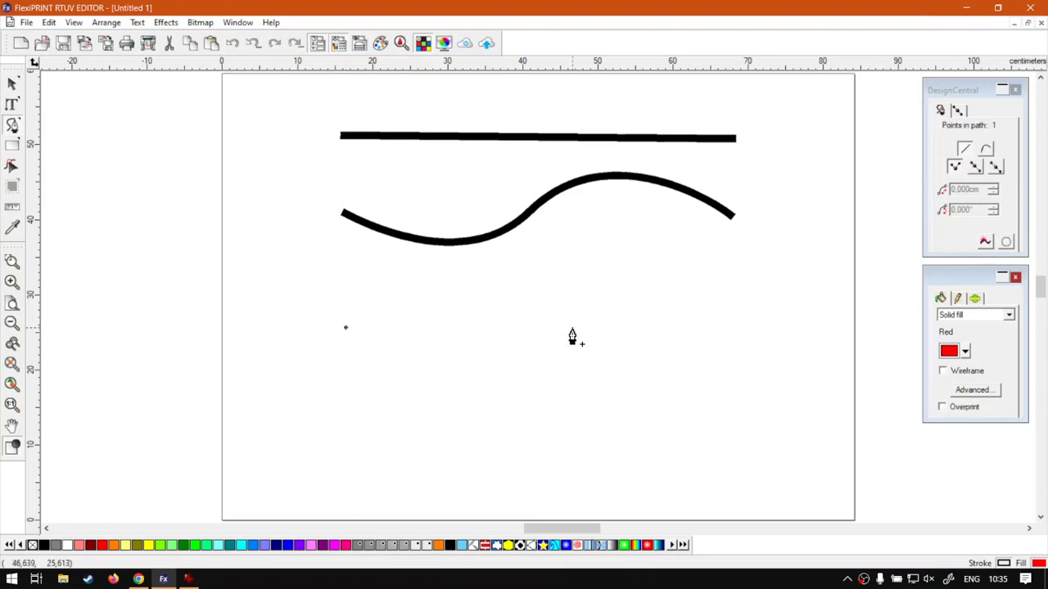
pyautogui.click(726, 328)
pyautogui.click(718, 448)
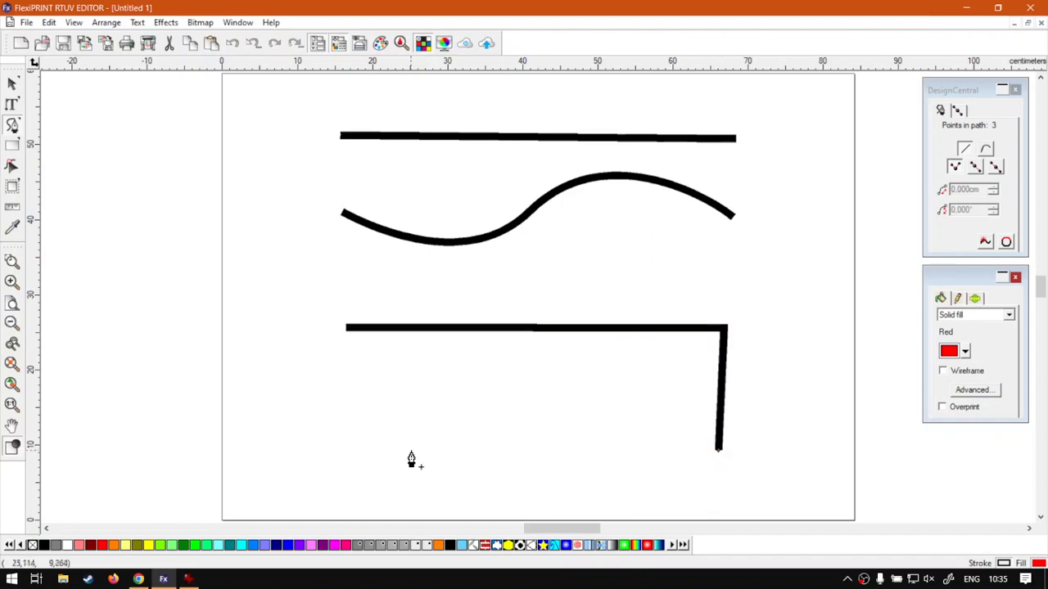
pyautogui.click(354, 434)
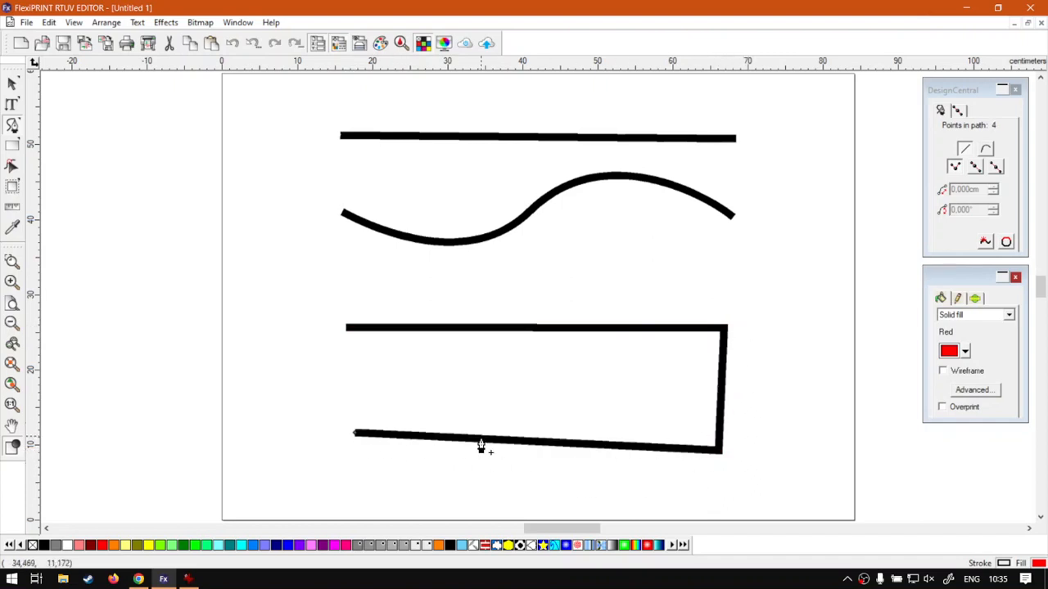
# Remove the last two points of the open path and redraw its vertical and lower sides straighter
pyautogui.press('BackSpace')
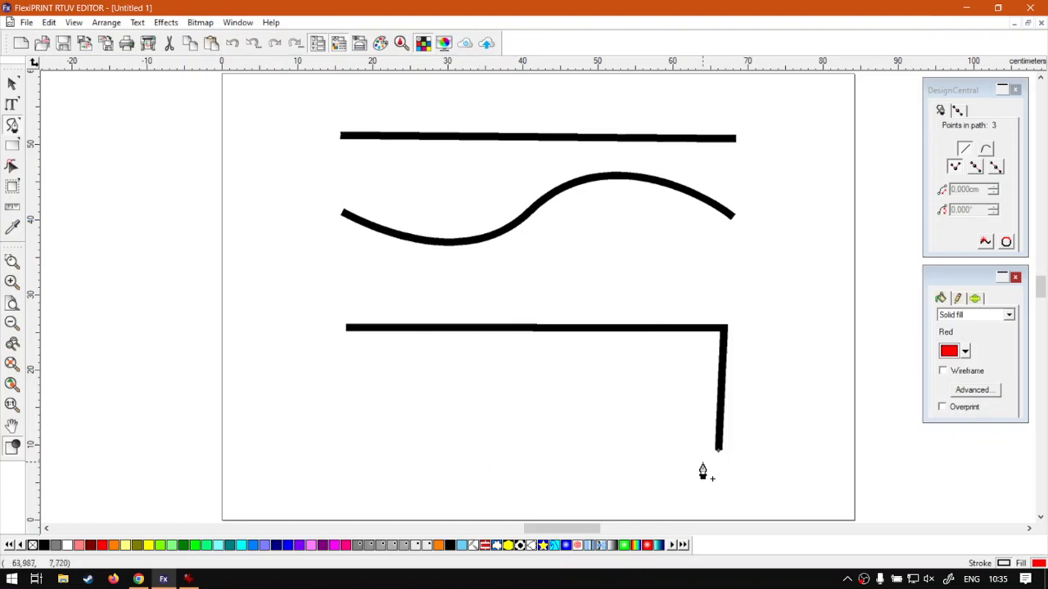
pyautogui.press('BackSpace')
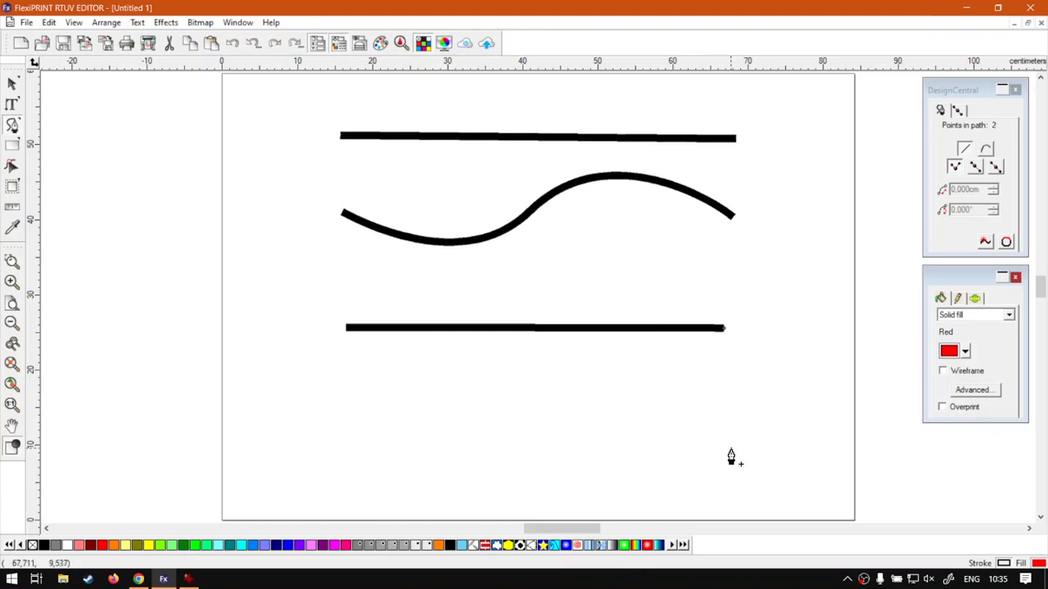
pyautogui.click(728, 436)
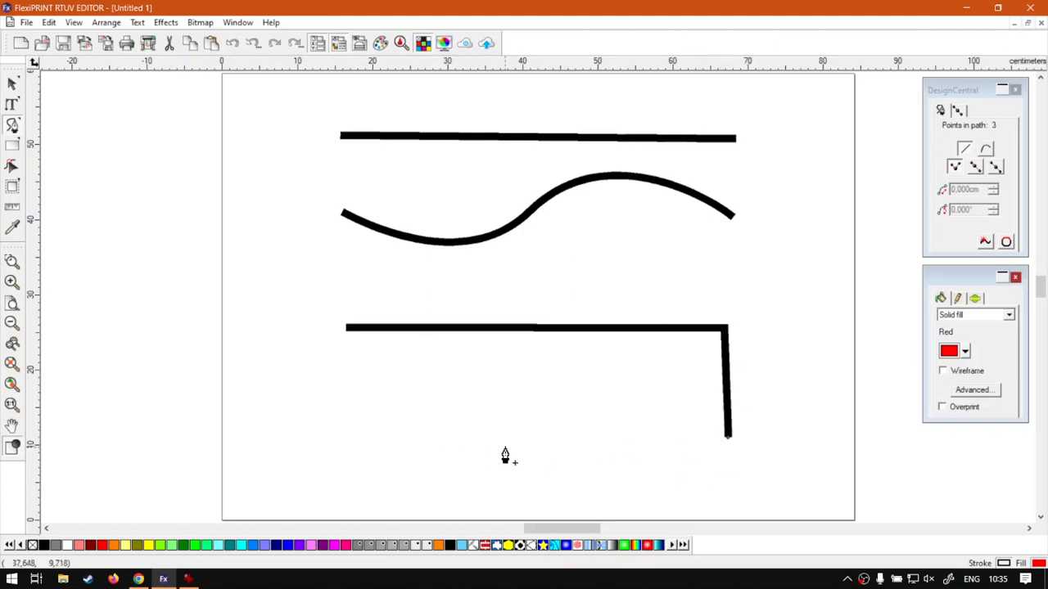
pyautogui.click(352, 436)
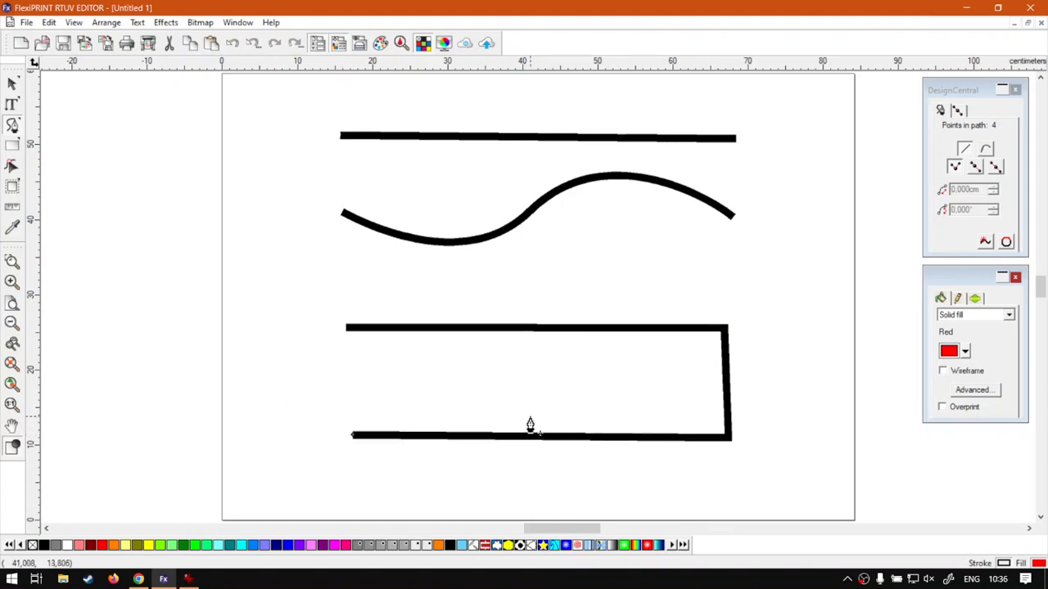
pyautogui.hotkey('ctrl', 'z')
pyautogui.hotkey('ctrl', 'y')
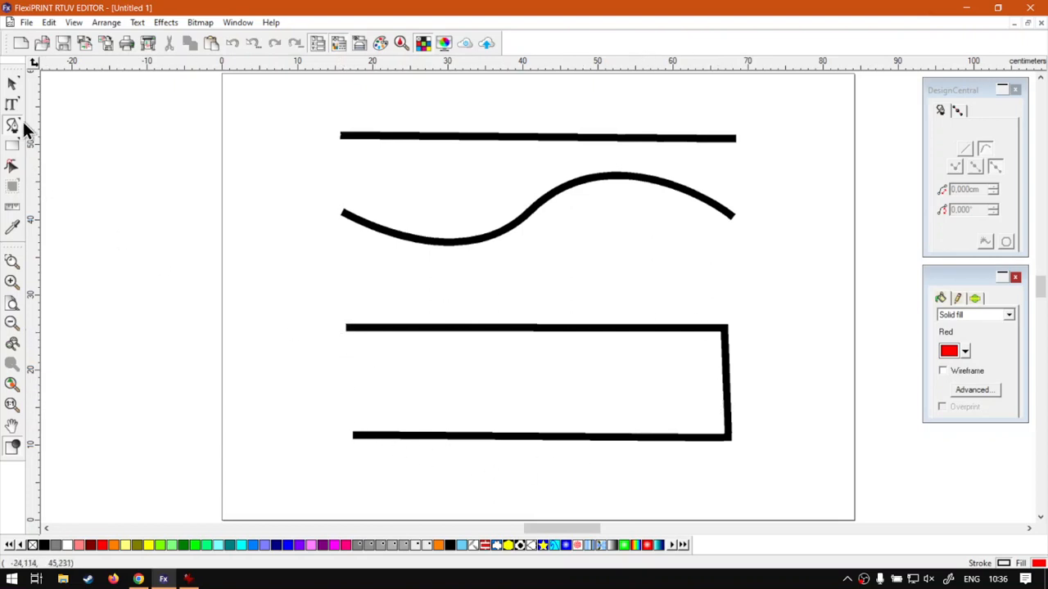
# Delete the open three-sided path below the curve
pyautogui.click(12, 83)
pyautogui.click(415, 326)
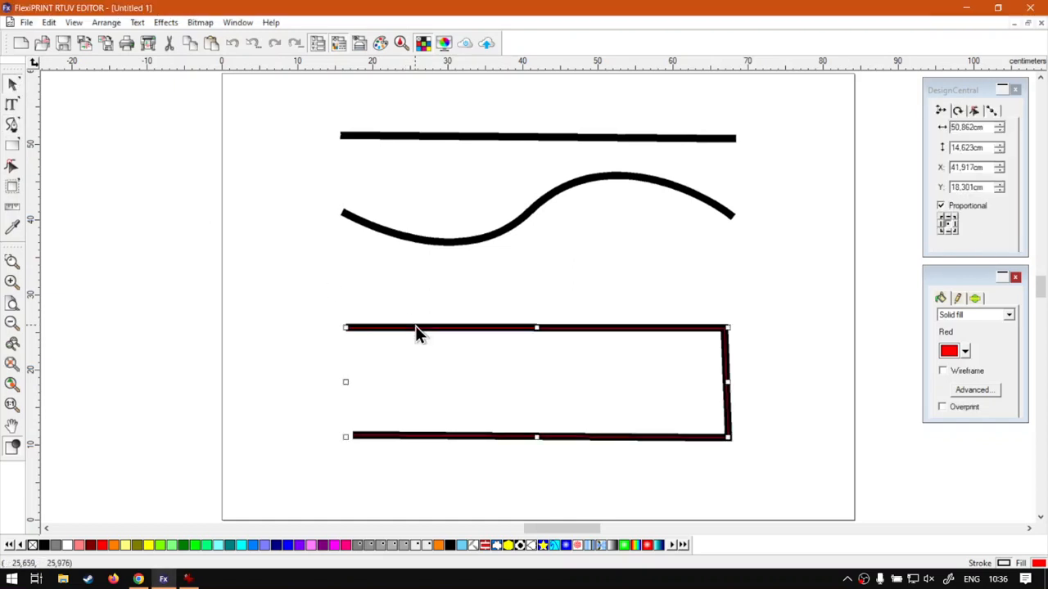
pyautogui.press('Delete')
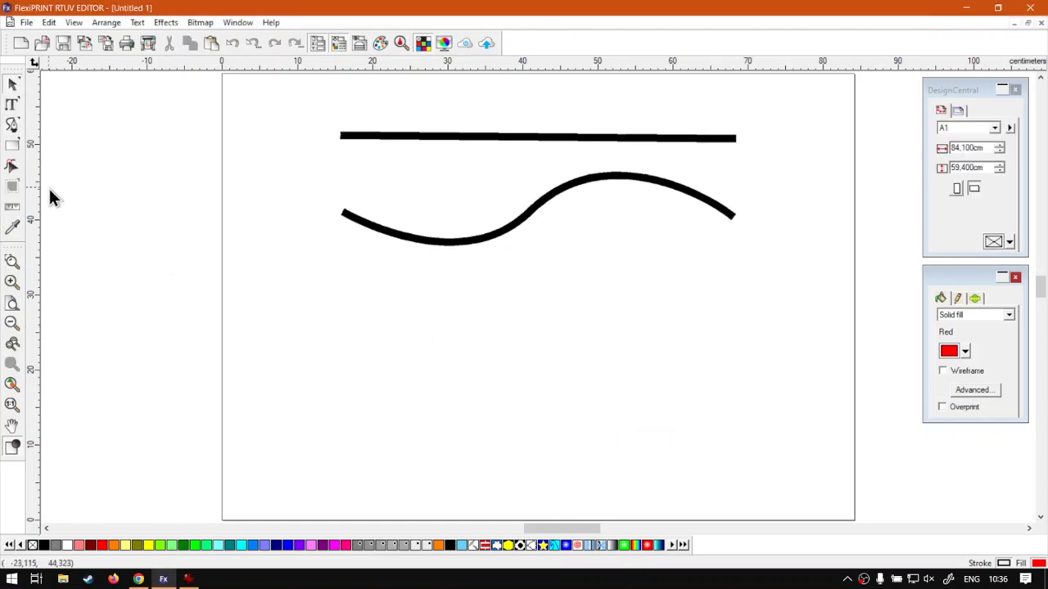
# Draw a closed, roughly square Bezier path about 20 cm wide below the left half of the curve, closing it at its starting point
pyautogui.click(12, 124)
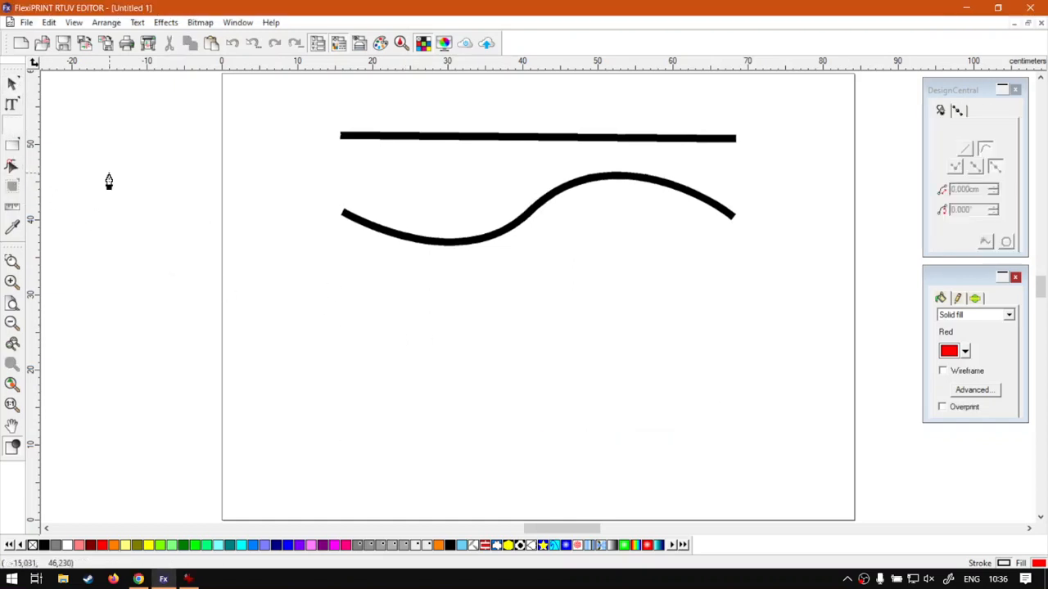
pyautogui.click(339, 299)
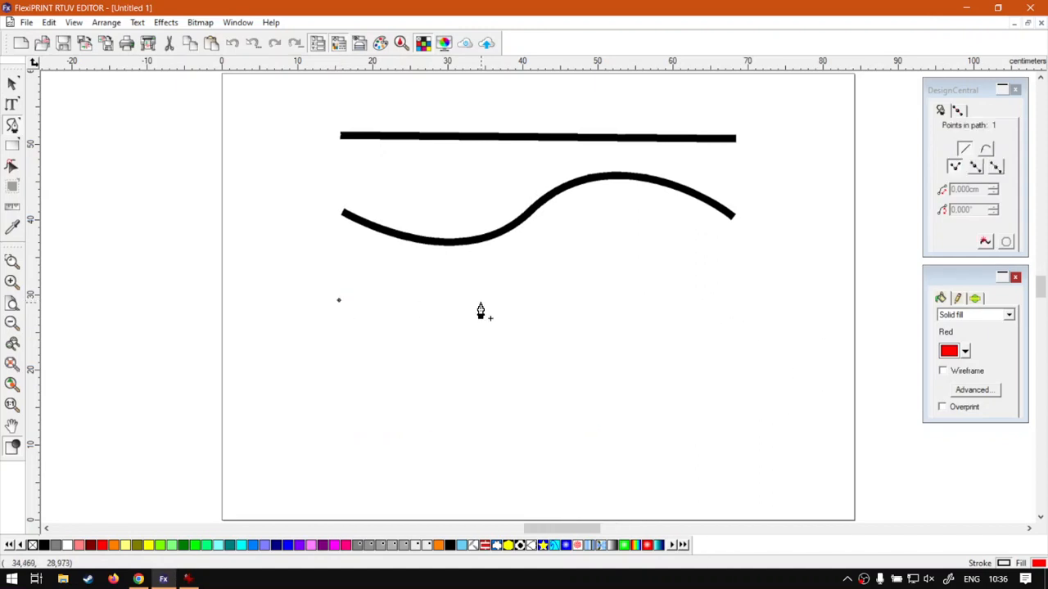
pyautogui.click(487, 299)
pyautogui.click(485, 440)
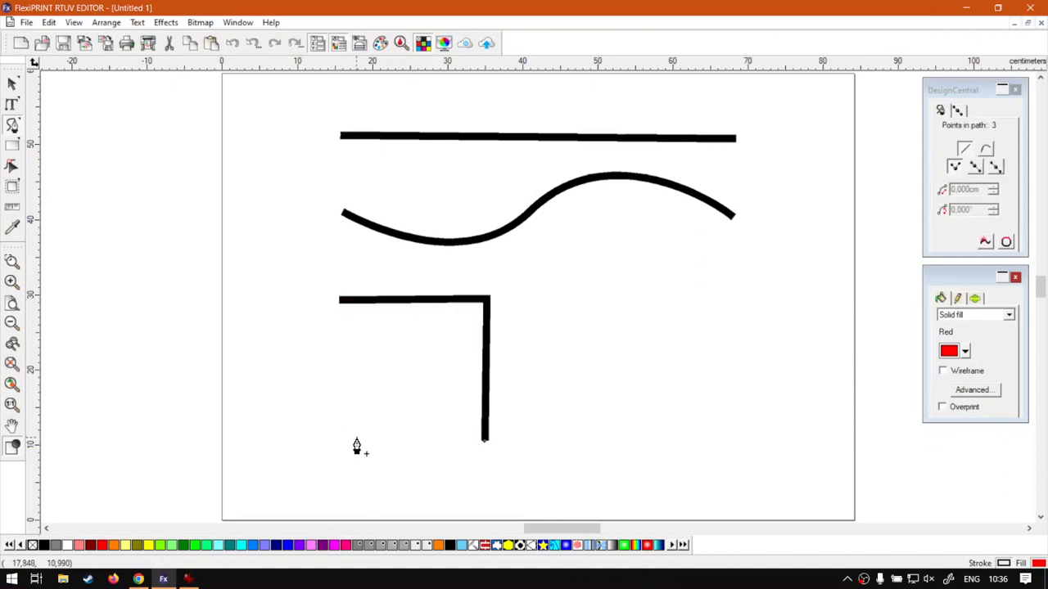
pyautogui.click(340, 437)
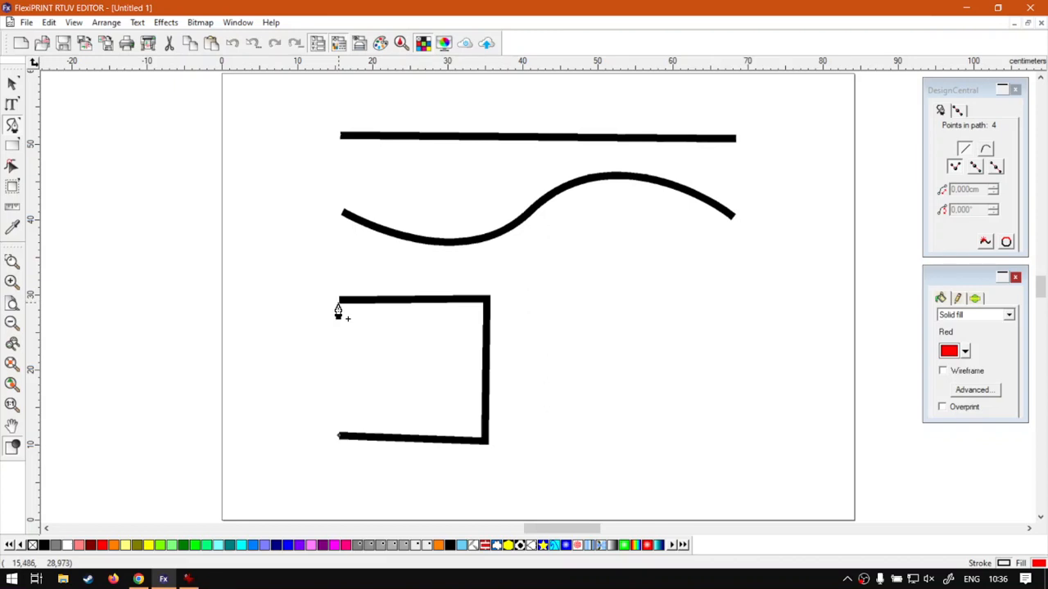
pyautogui.press('super+plus')
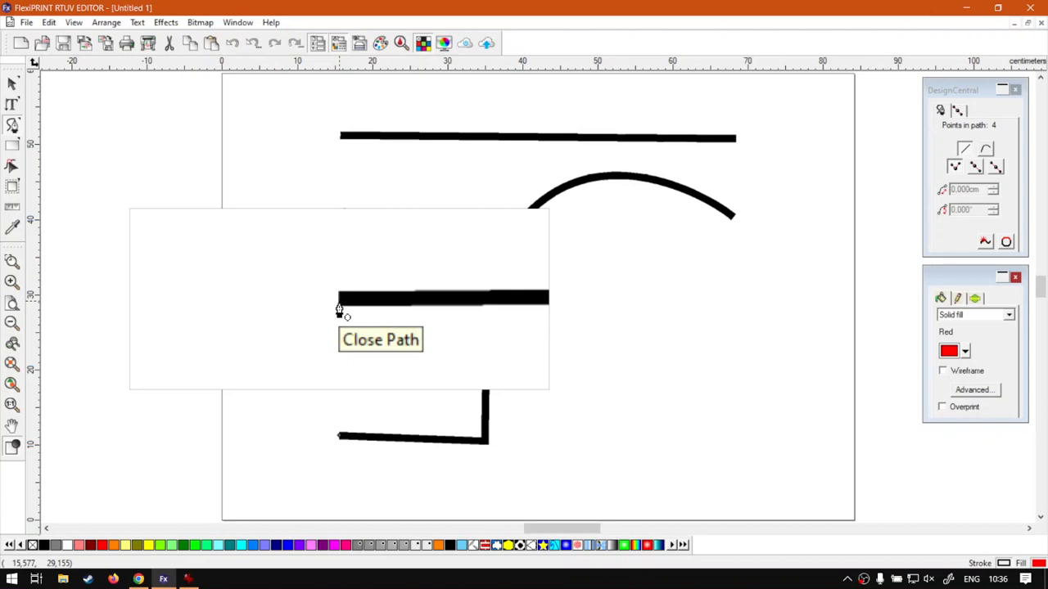
pyautogui.click(340, 310)
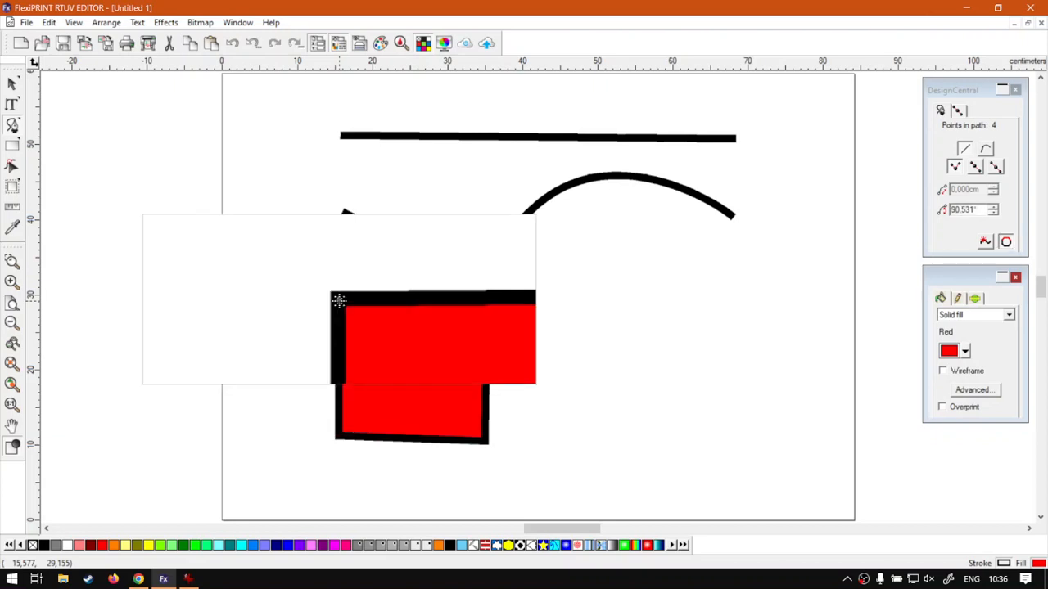
pyautogui.press('super+Escape')
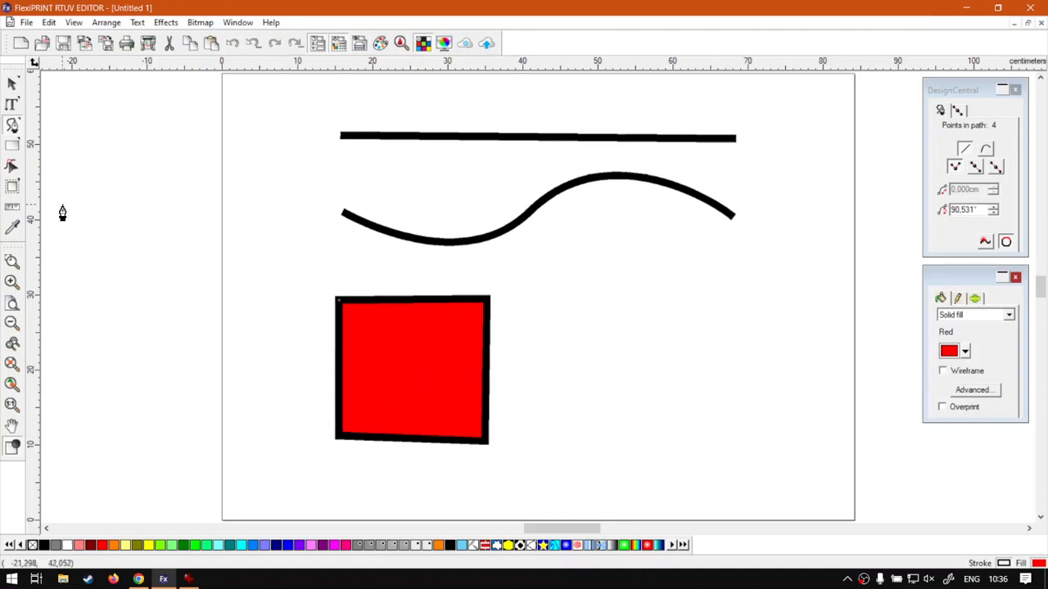
# Draw a four-sided Bezier path about 18.7 by 19.2 cm beside the red square, ending just short of its starting point, and deselect it
pyautogui.click(578, 295)
pyautogui.click(711, 297)
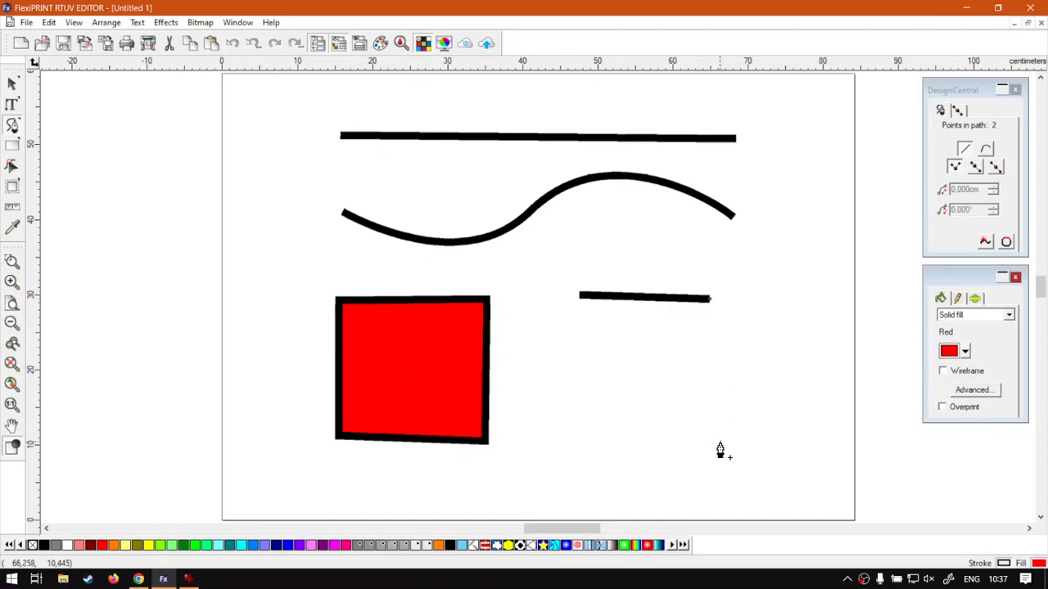
pyautogui.click(720, 438)
pyautogui.click(581, 436)
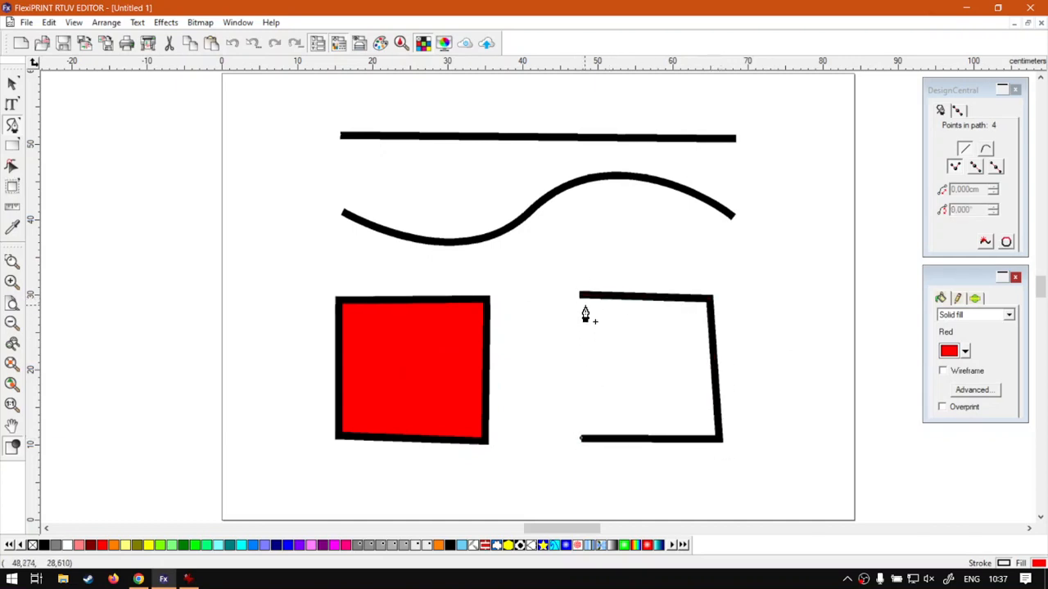
pyautogui.click(580, 294)
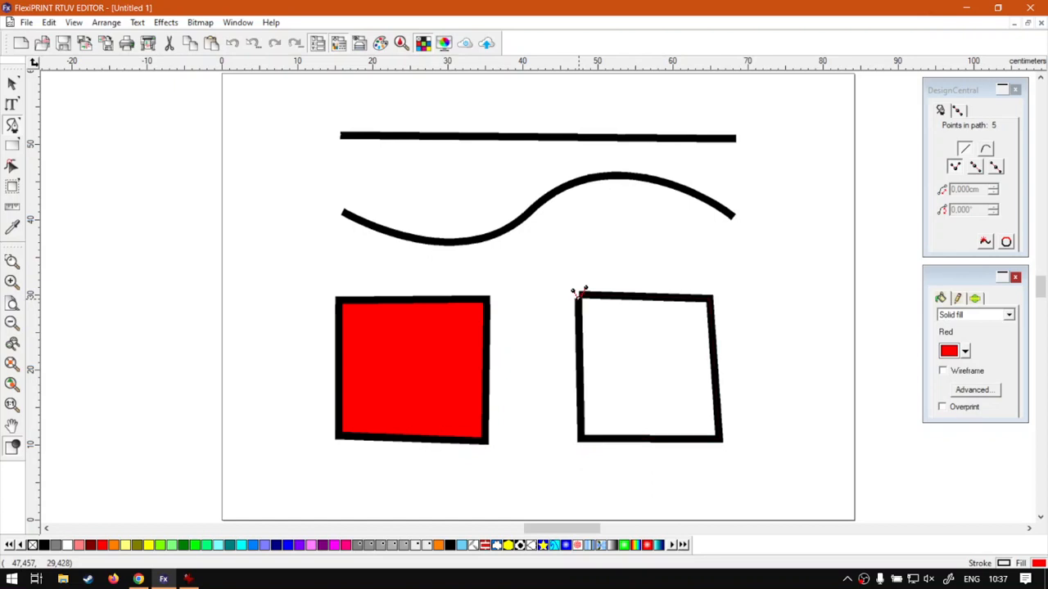
pyautogui.click(12, 85)
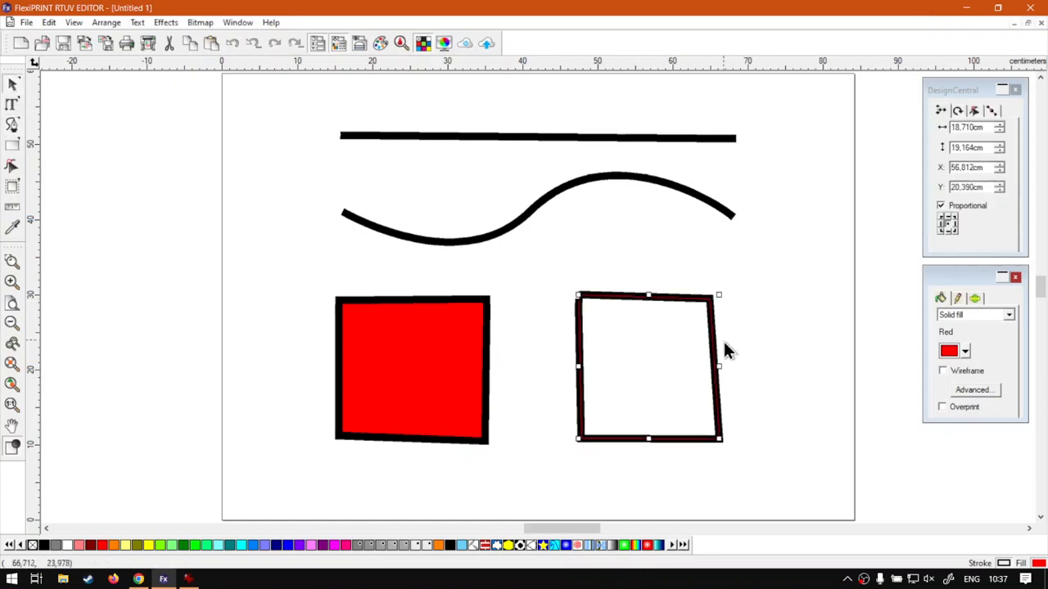
pyautogui.click(738, 281)
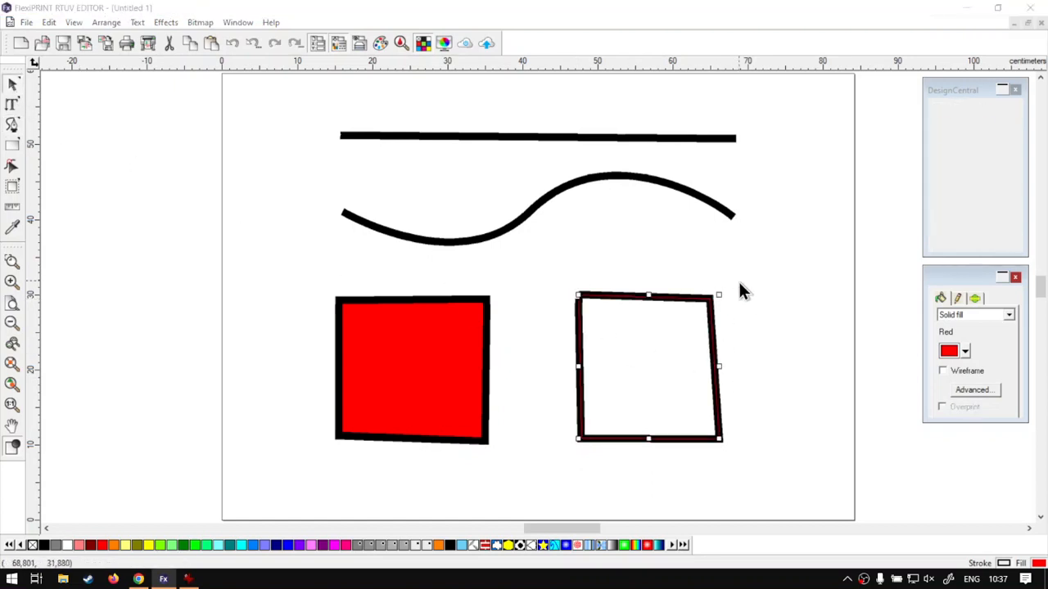
# Compare the filled closed square with the unfilled path, and inspect the unfilled path's unjoined upper-left corner point with path editing
pyautogui.click(377, 368)
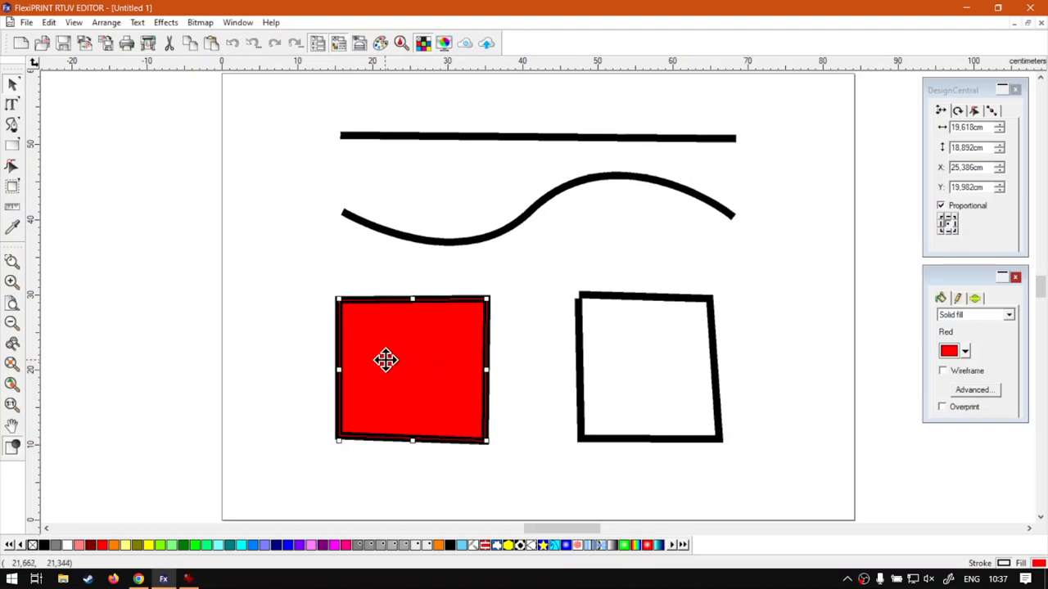
pyautogui.click(580, 313)
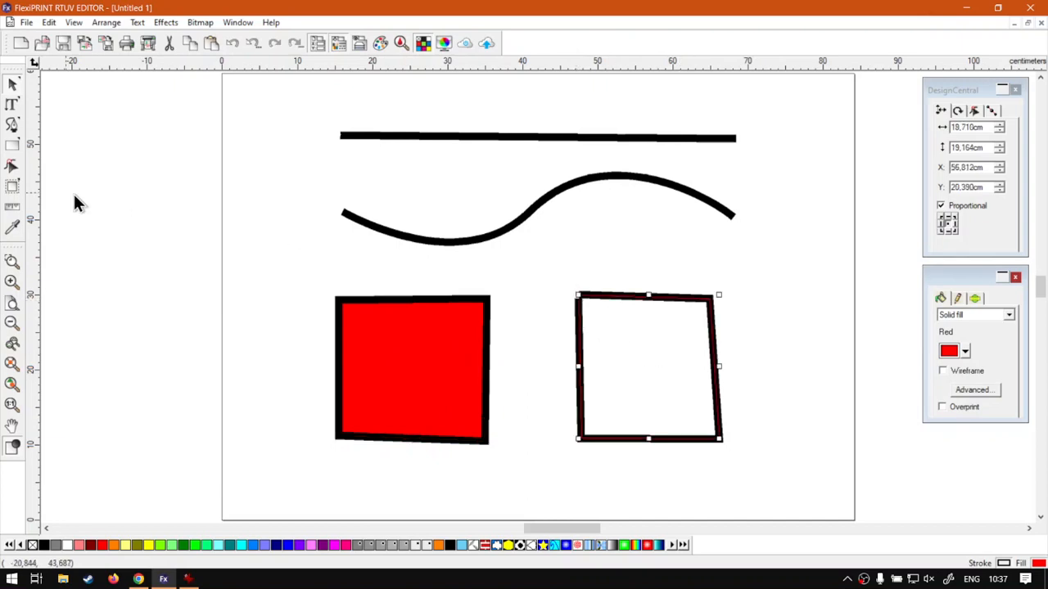
pyautogui.click(10, 166)
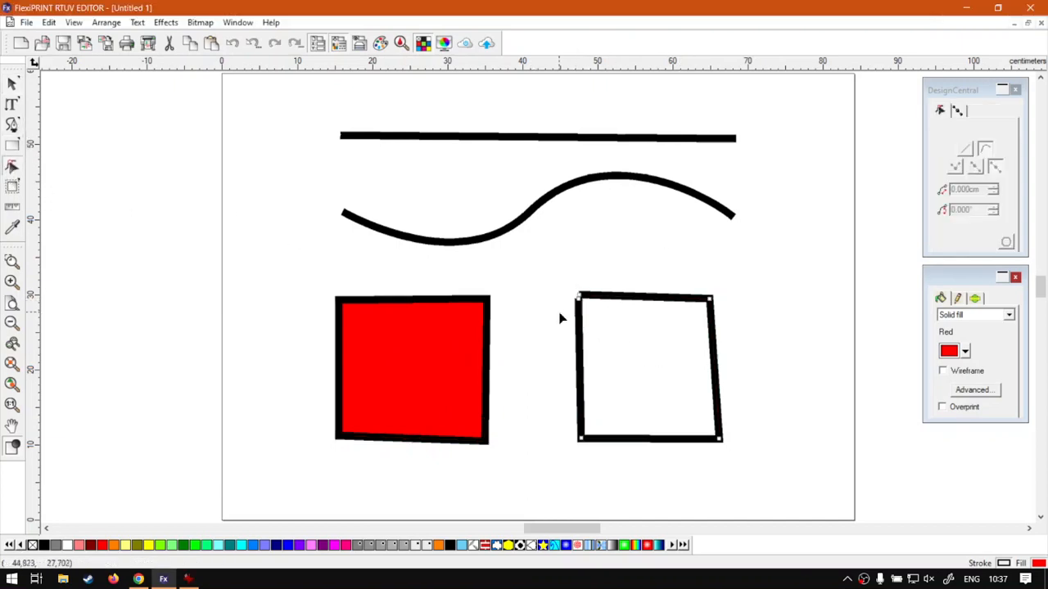
pyautogui.click(578, 300)
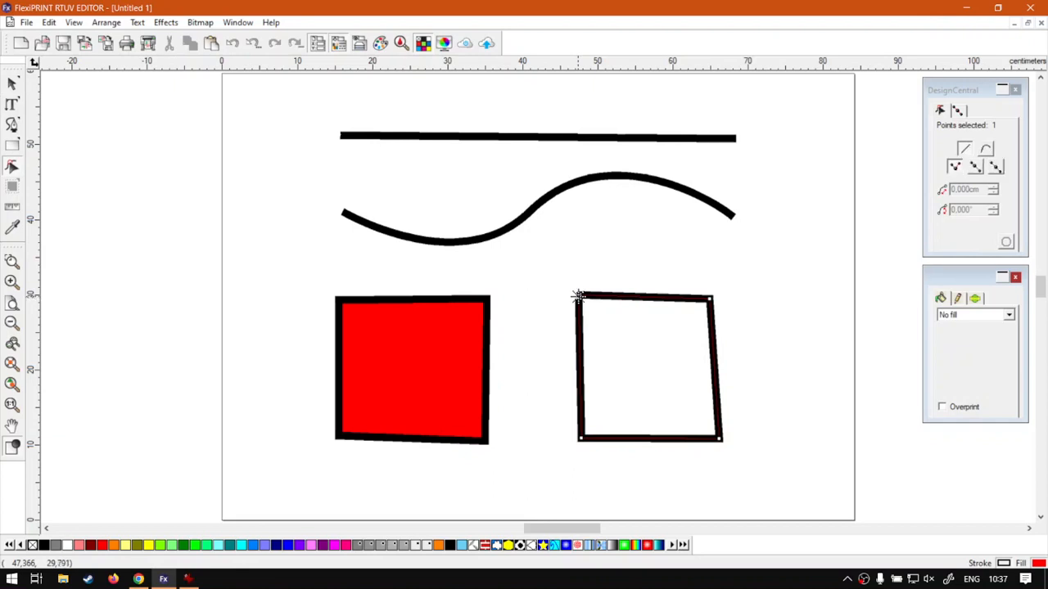
pyautogui.click(12, 84)
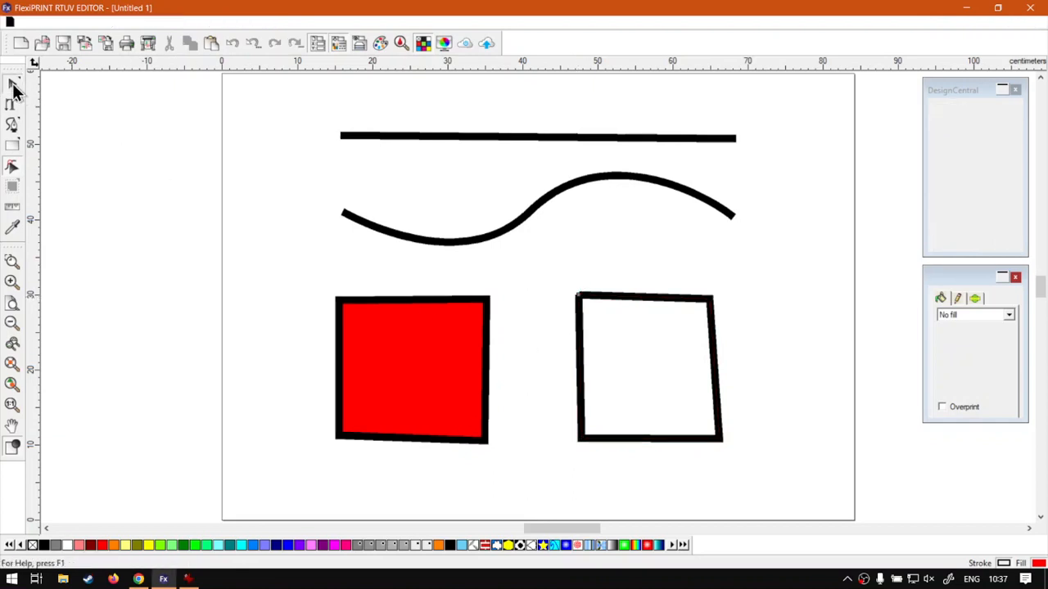
pyautogui.click(765, 251)
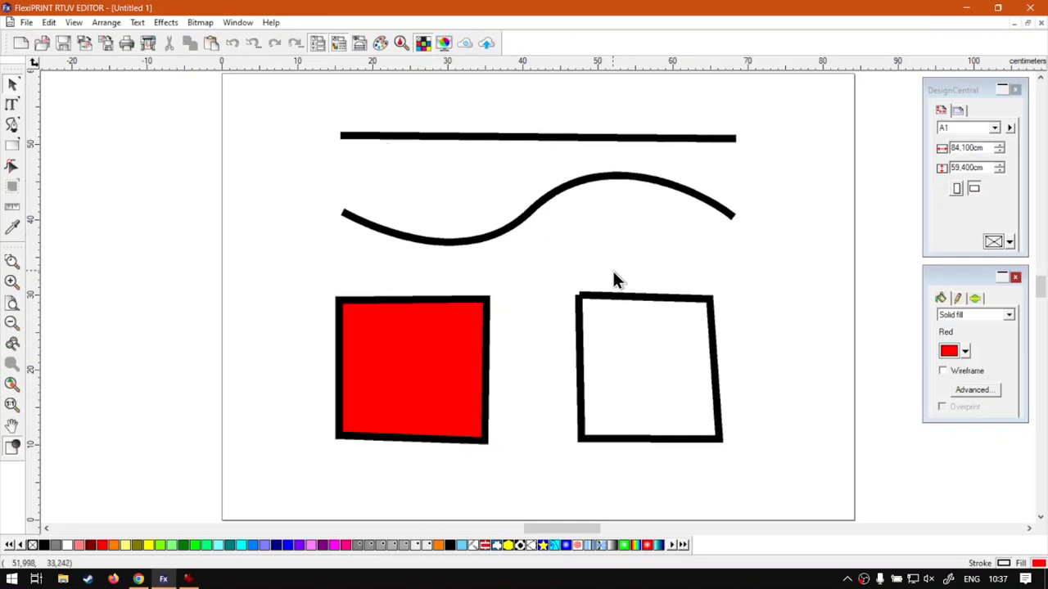
# Move the red-filled closed square about 1.2 cm to the right and deselect it
pyautogui.click(374, 363)
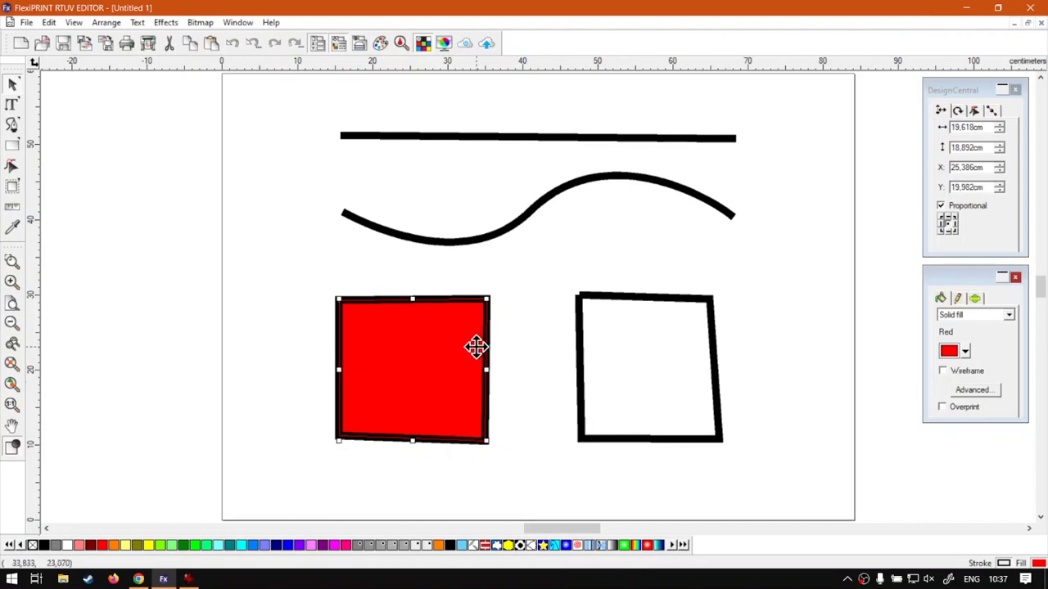
pyautogui.moveTo(442, 344); pyautogui.dragTo(451, 342)
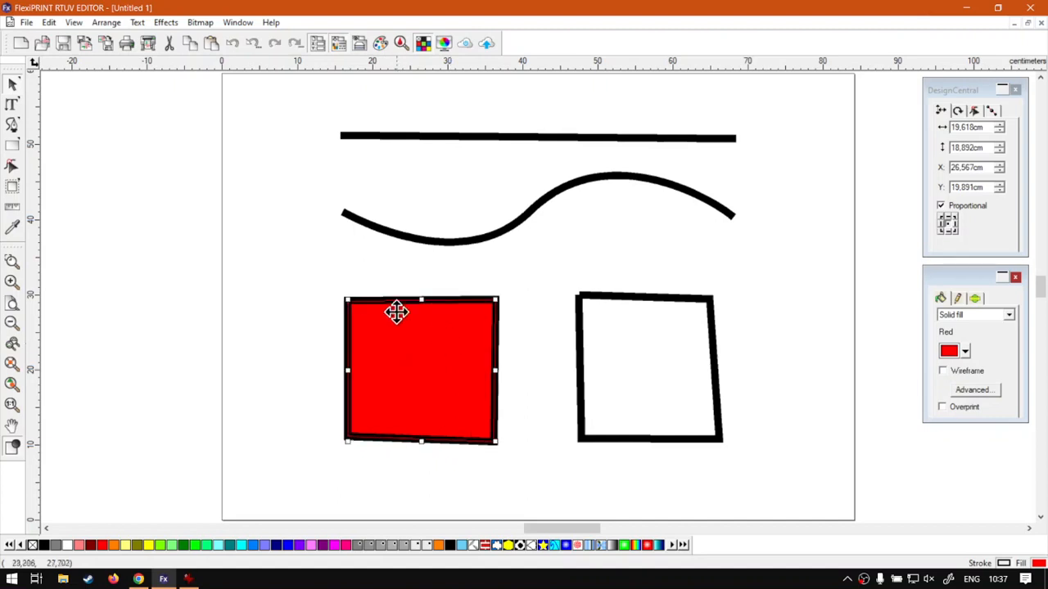
pyautogui.click(294, 275)
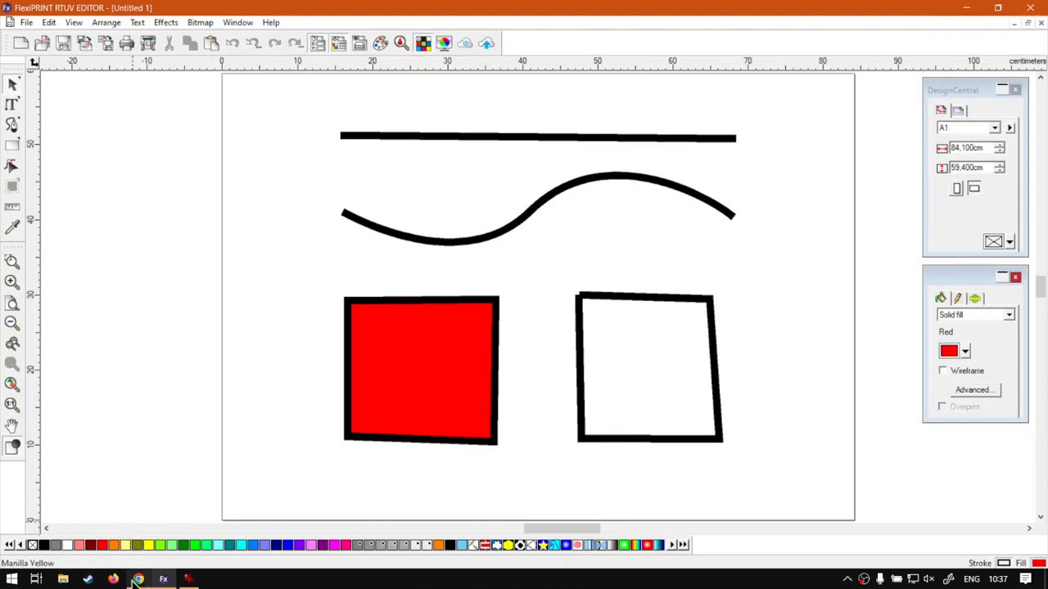
# Switch to Chrome with the softwaretraining.co.za home page
pyautogui.click(139, 579)
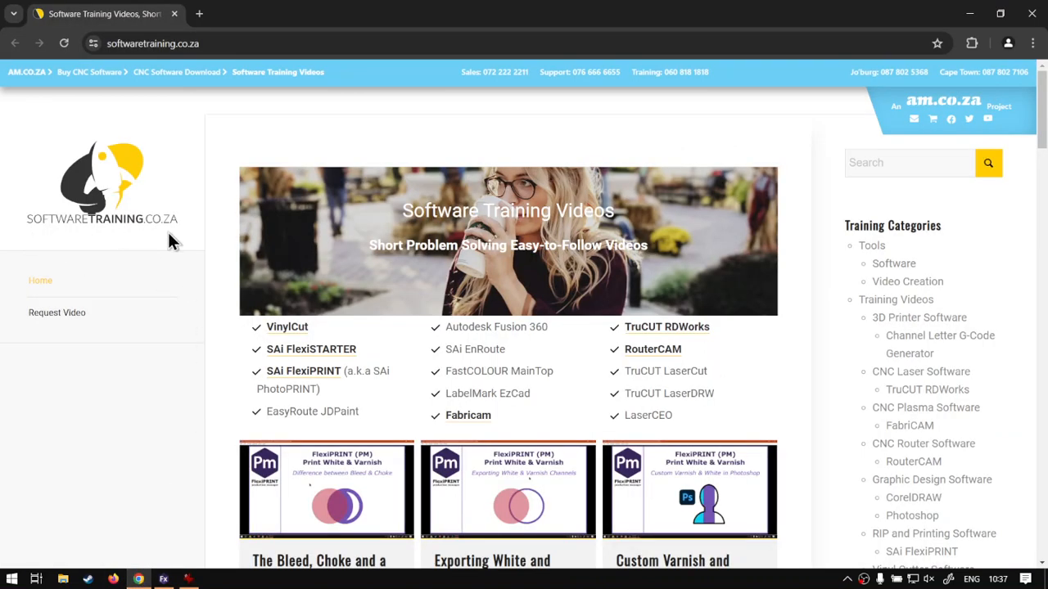